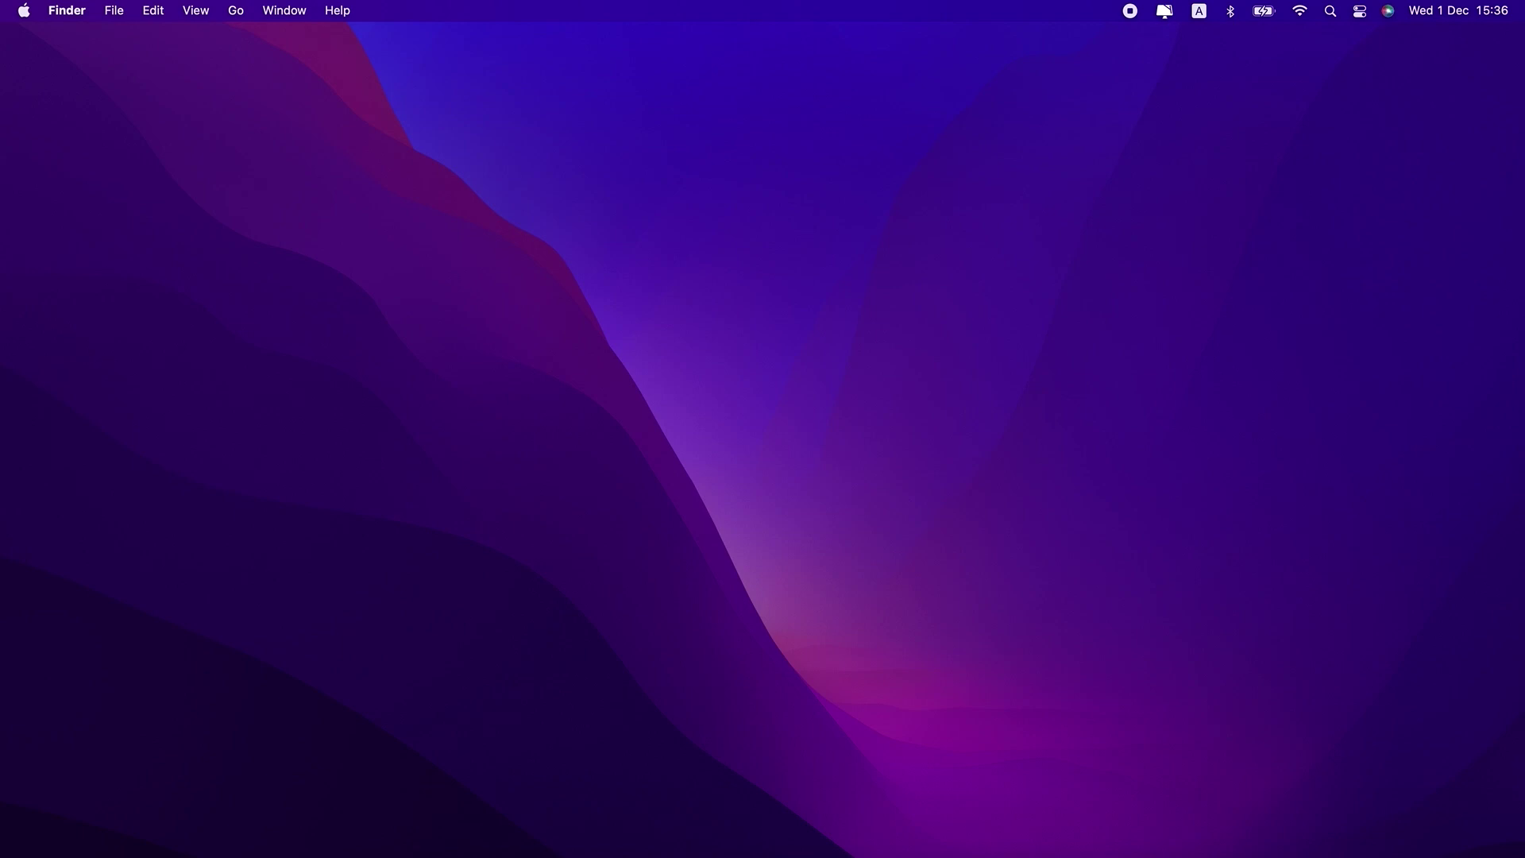
Open Safari and examine the full web address of the apple.com page, closing the window when done
left_click(1191, 853)
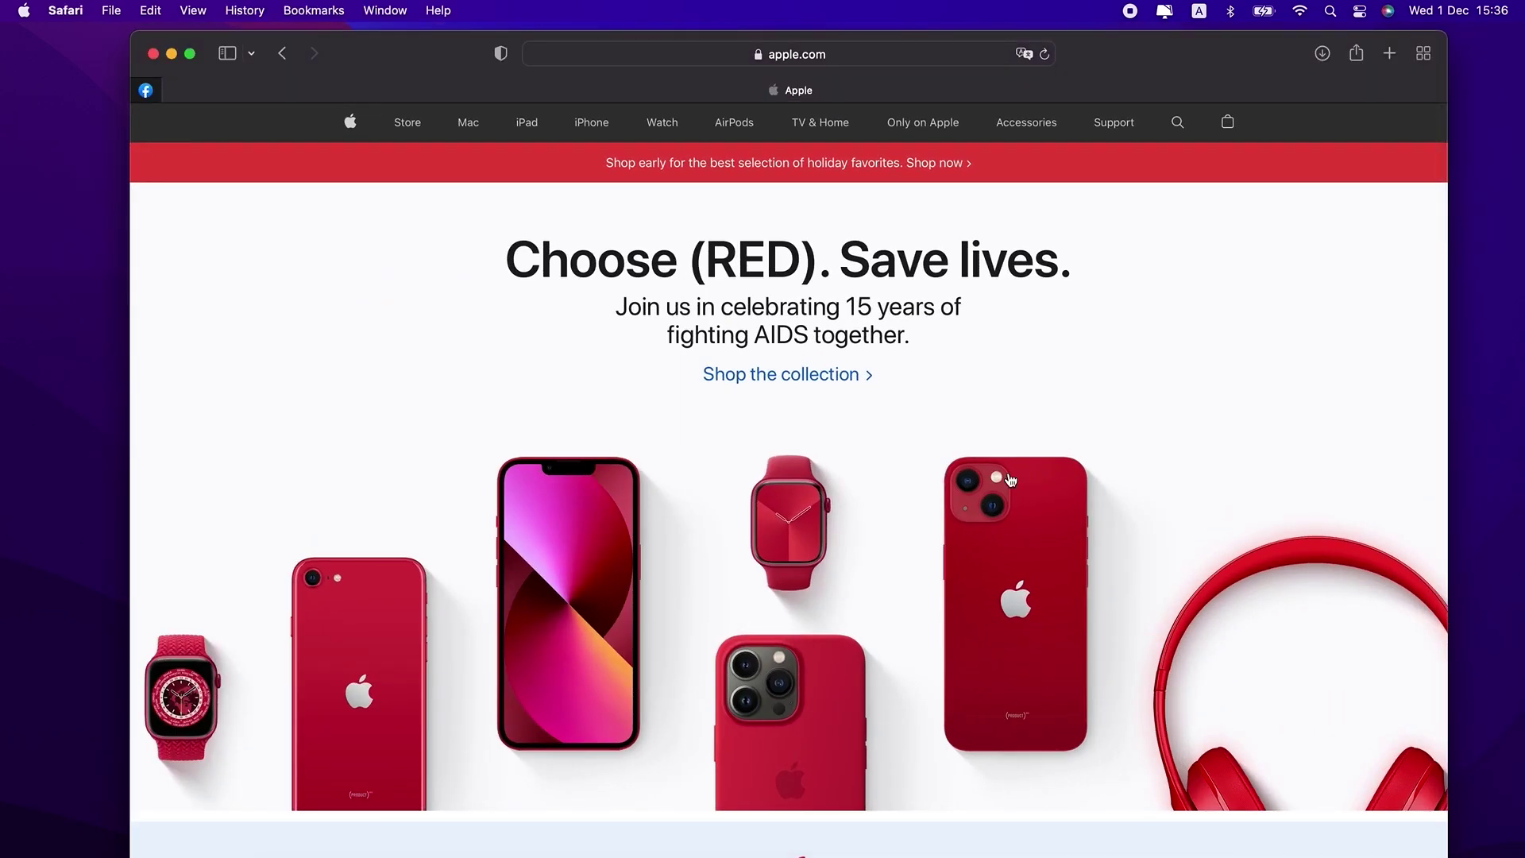
left_click(883, 64)
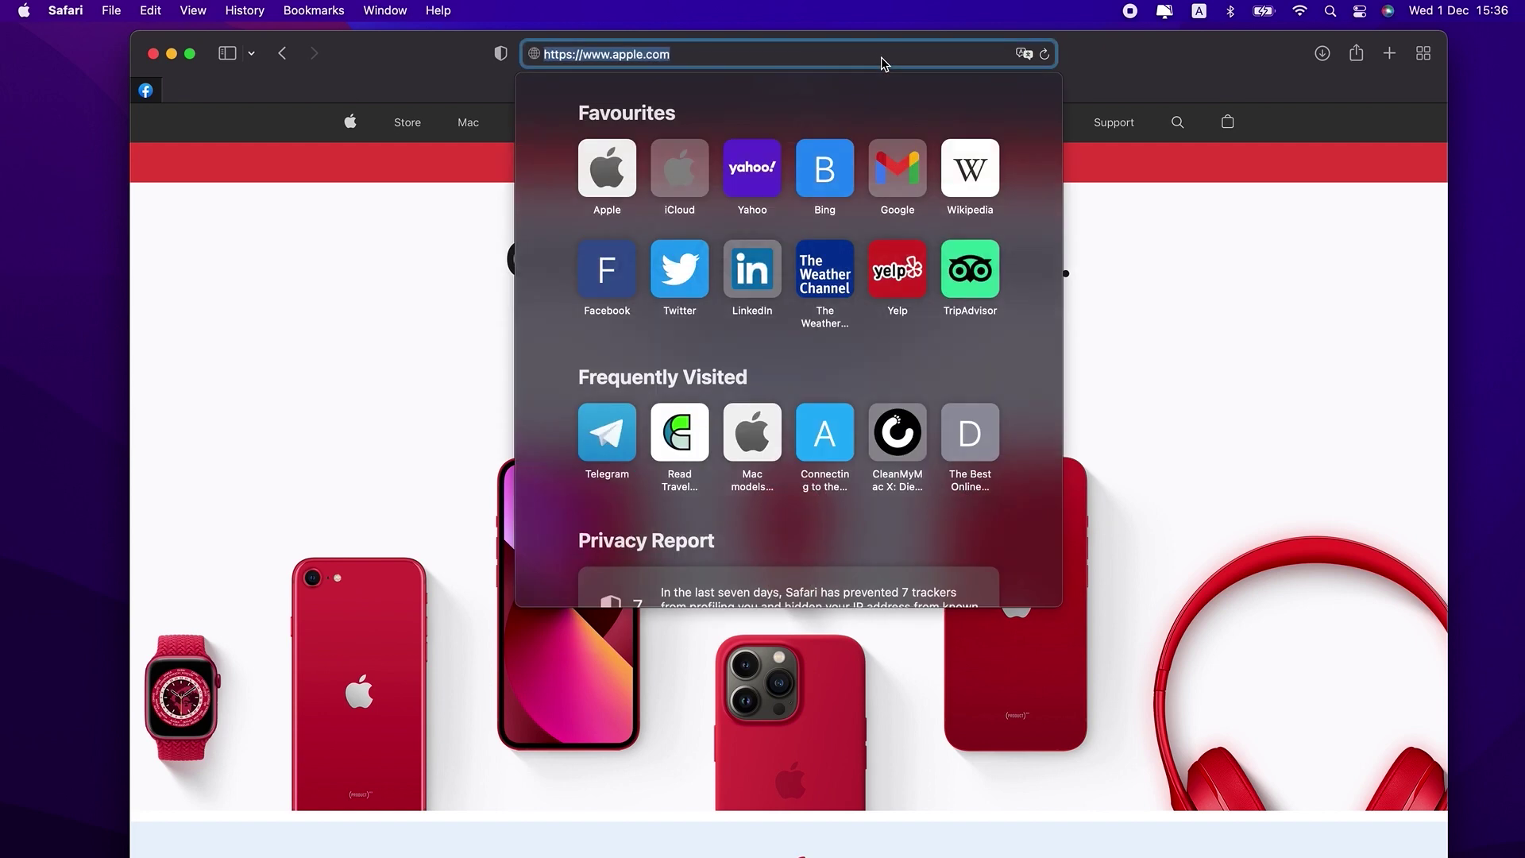
left_click(883, 63)
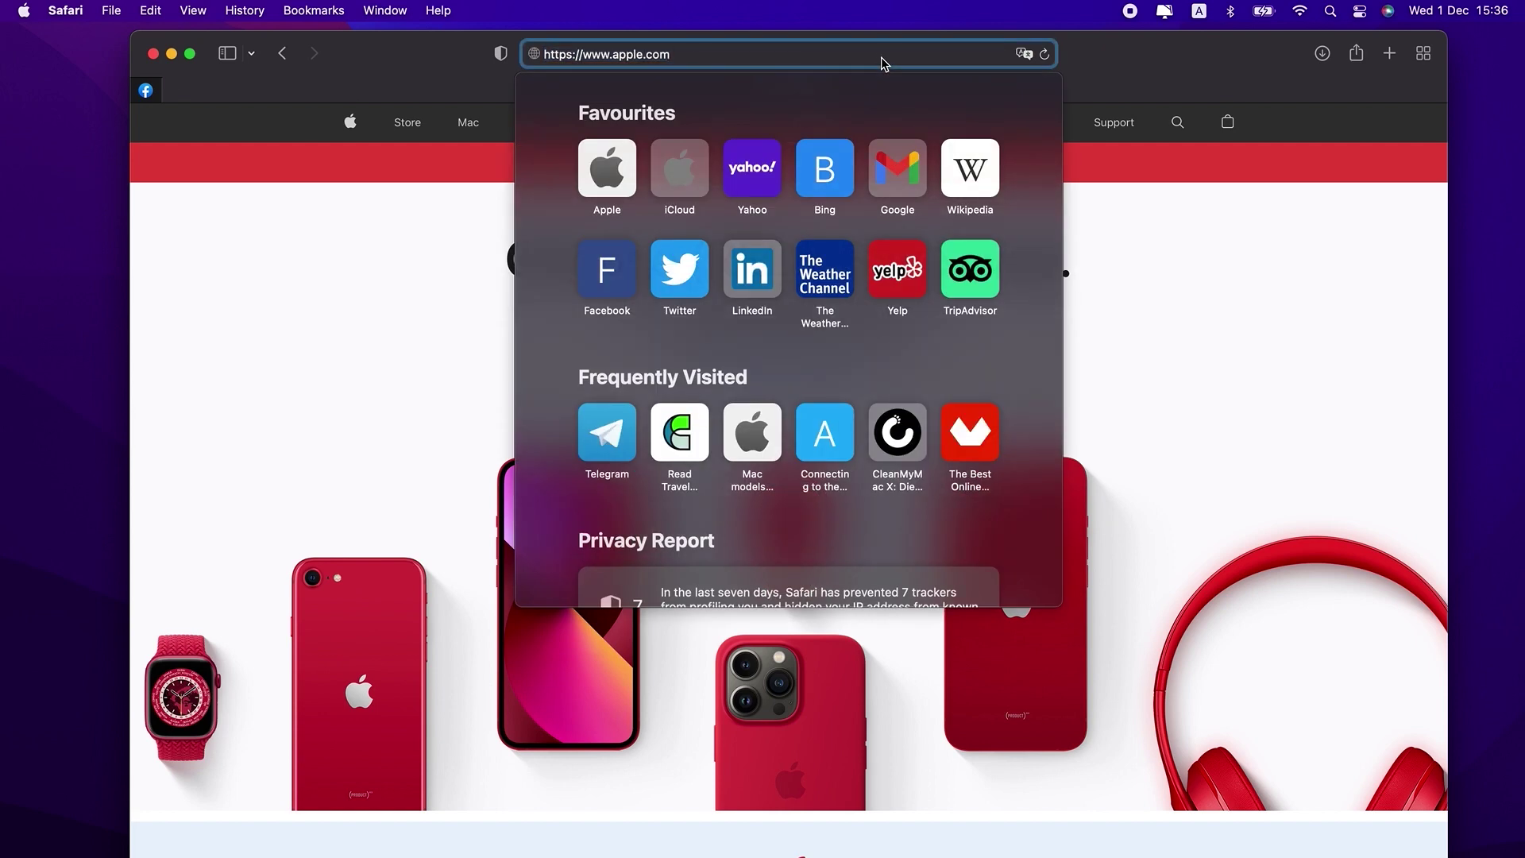
key("super+a")
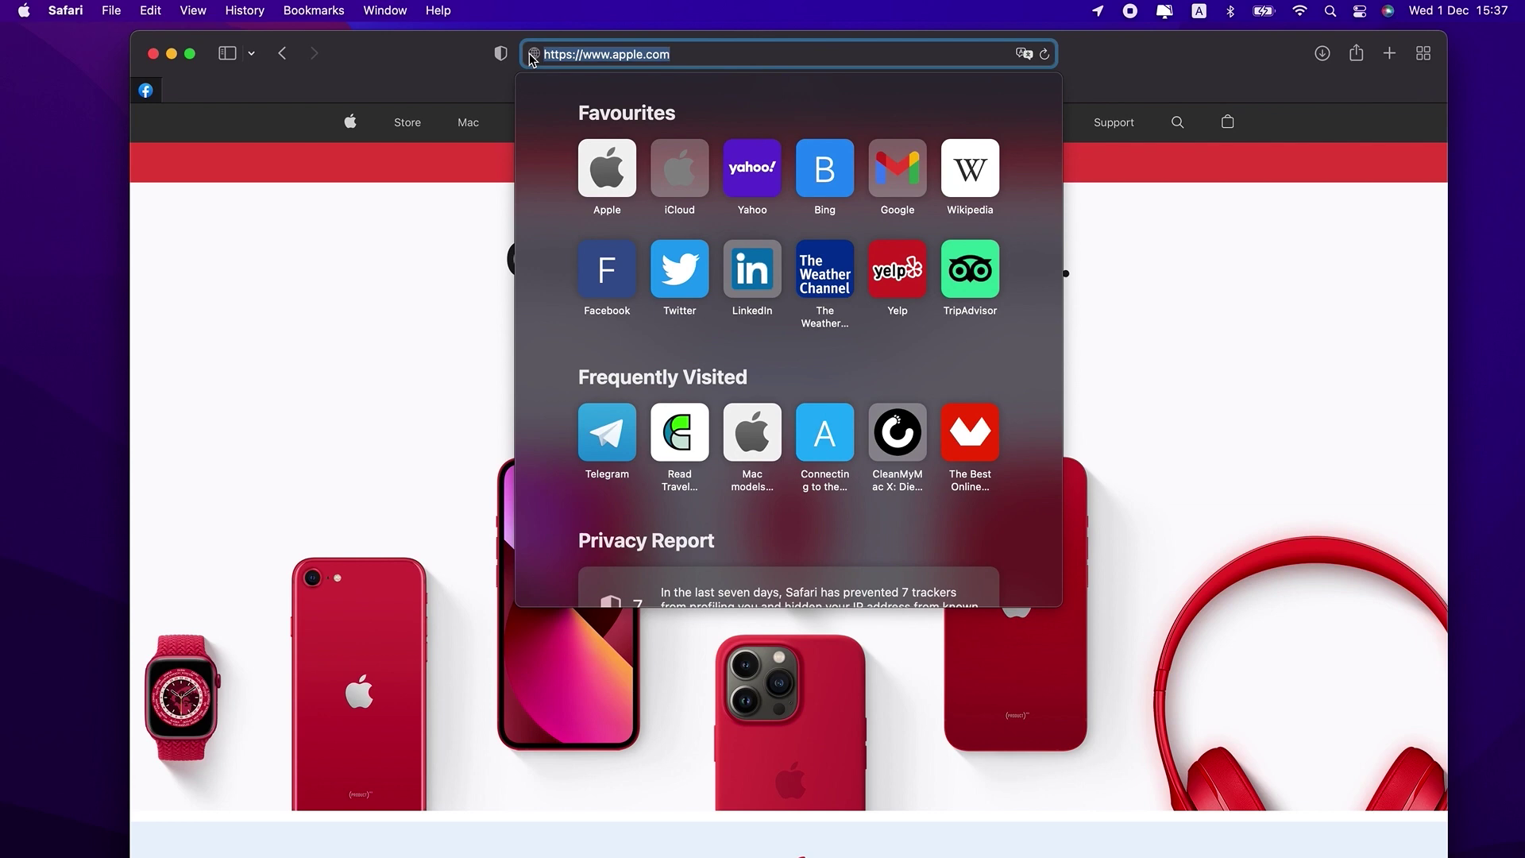
left_click(152, 54)
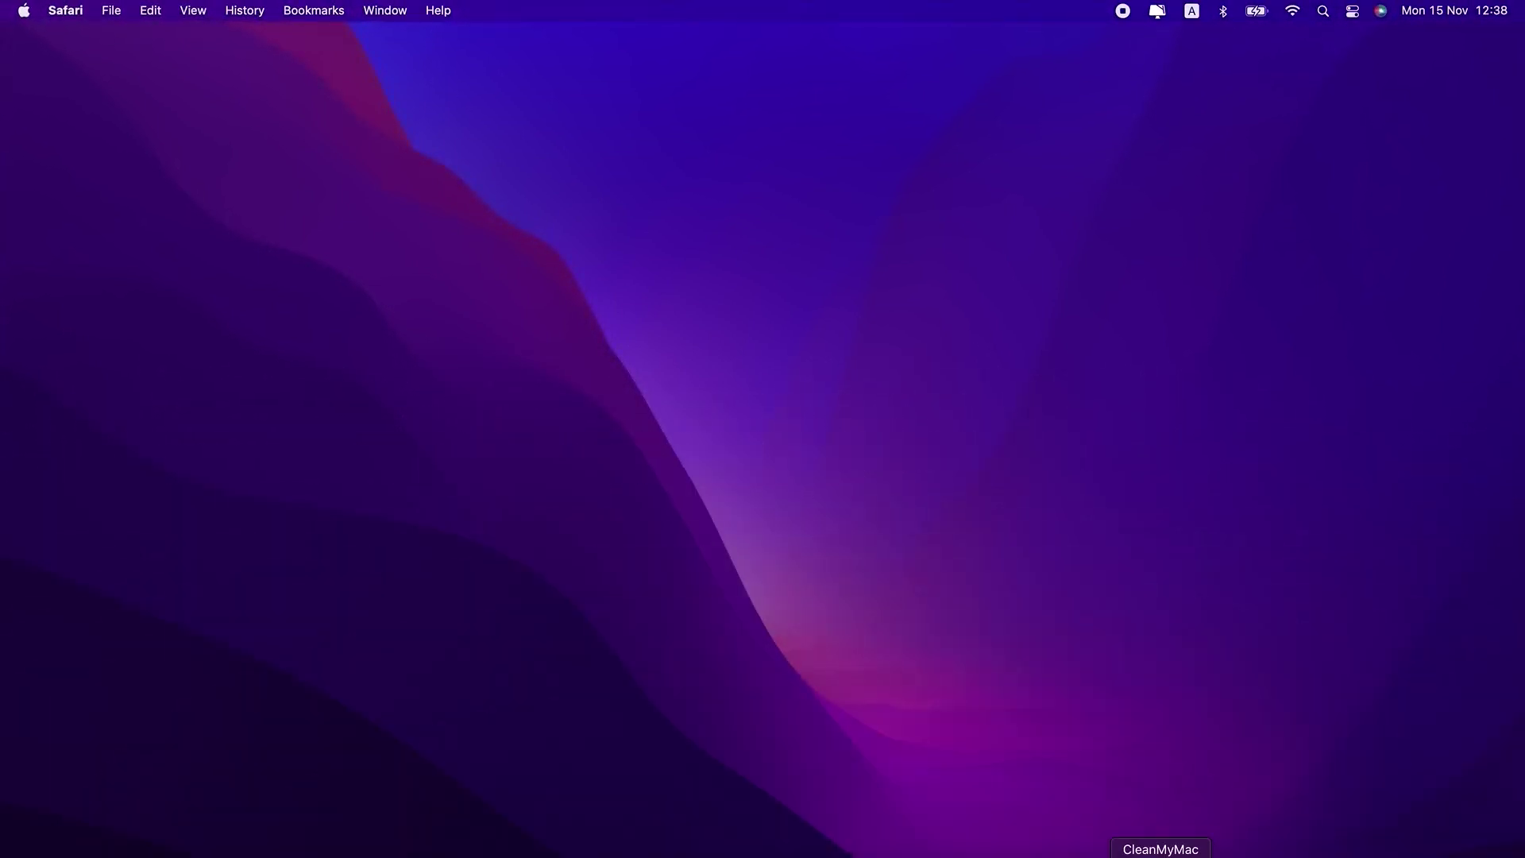
Open CleanMyMac X and run the Flush DNS Cache maintenance task
left_click(1160, 856)
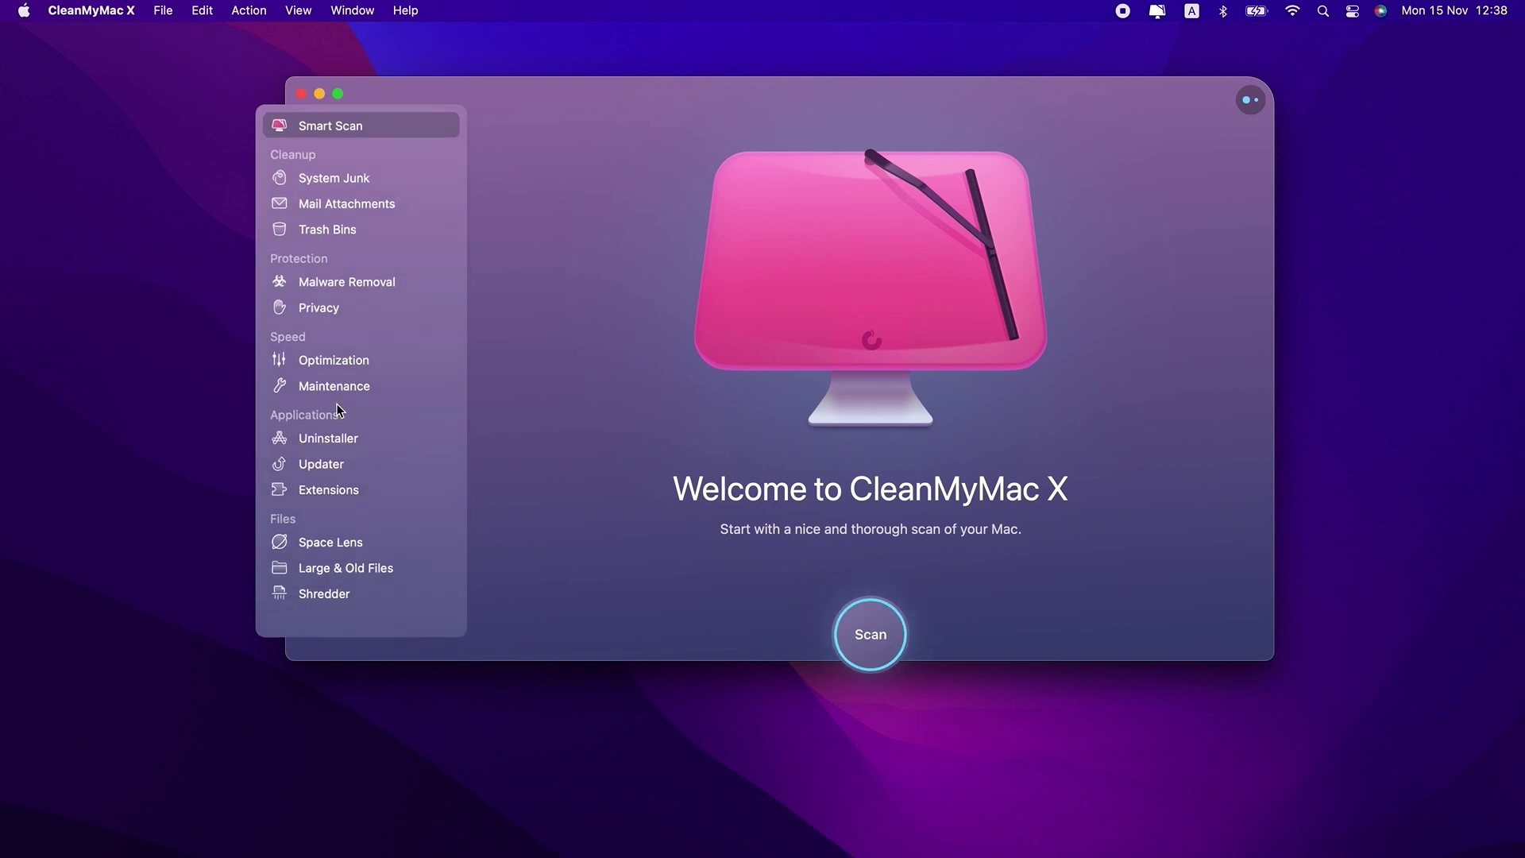
left_click(317, 393)
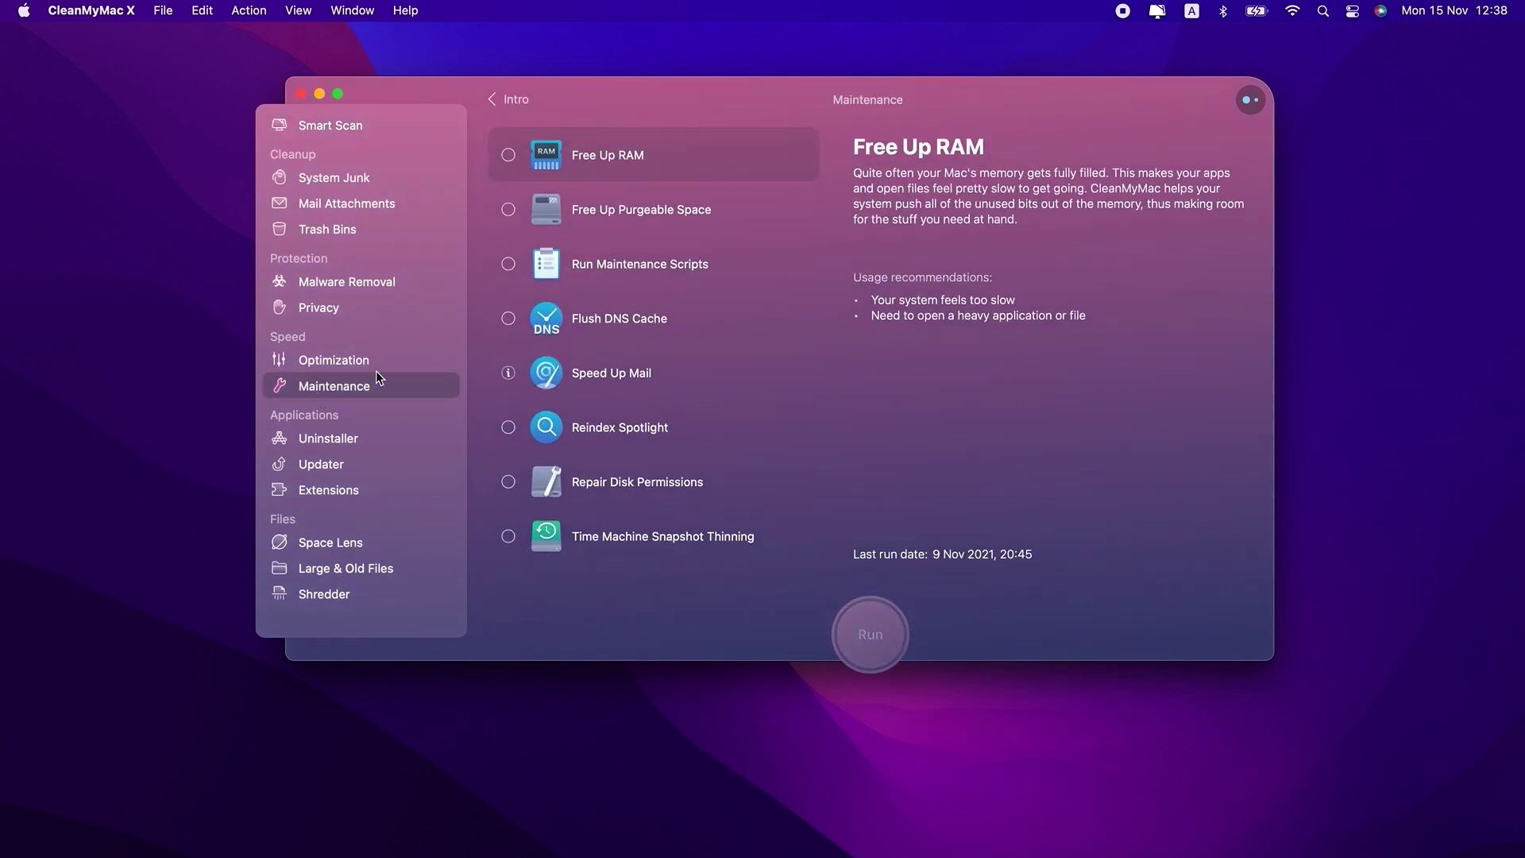
left_click(508, 318)
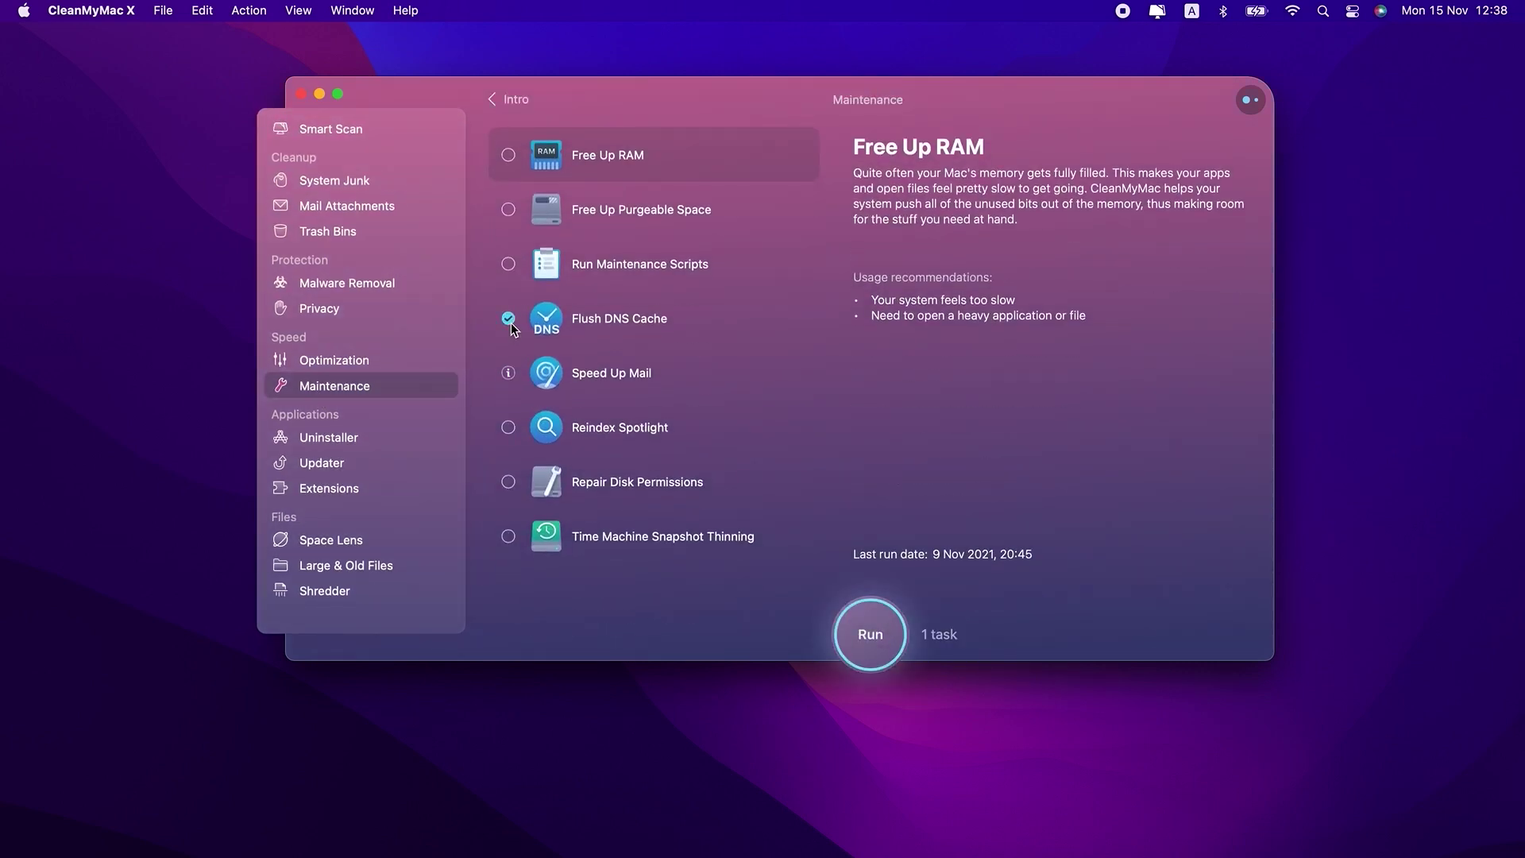
left_click(869, 655)
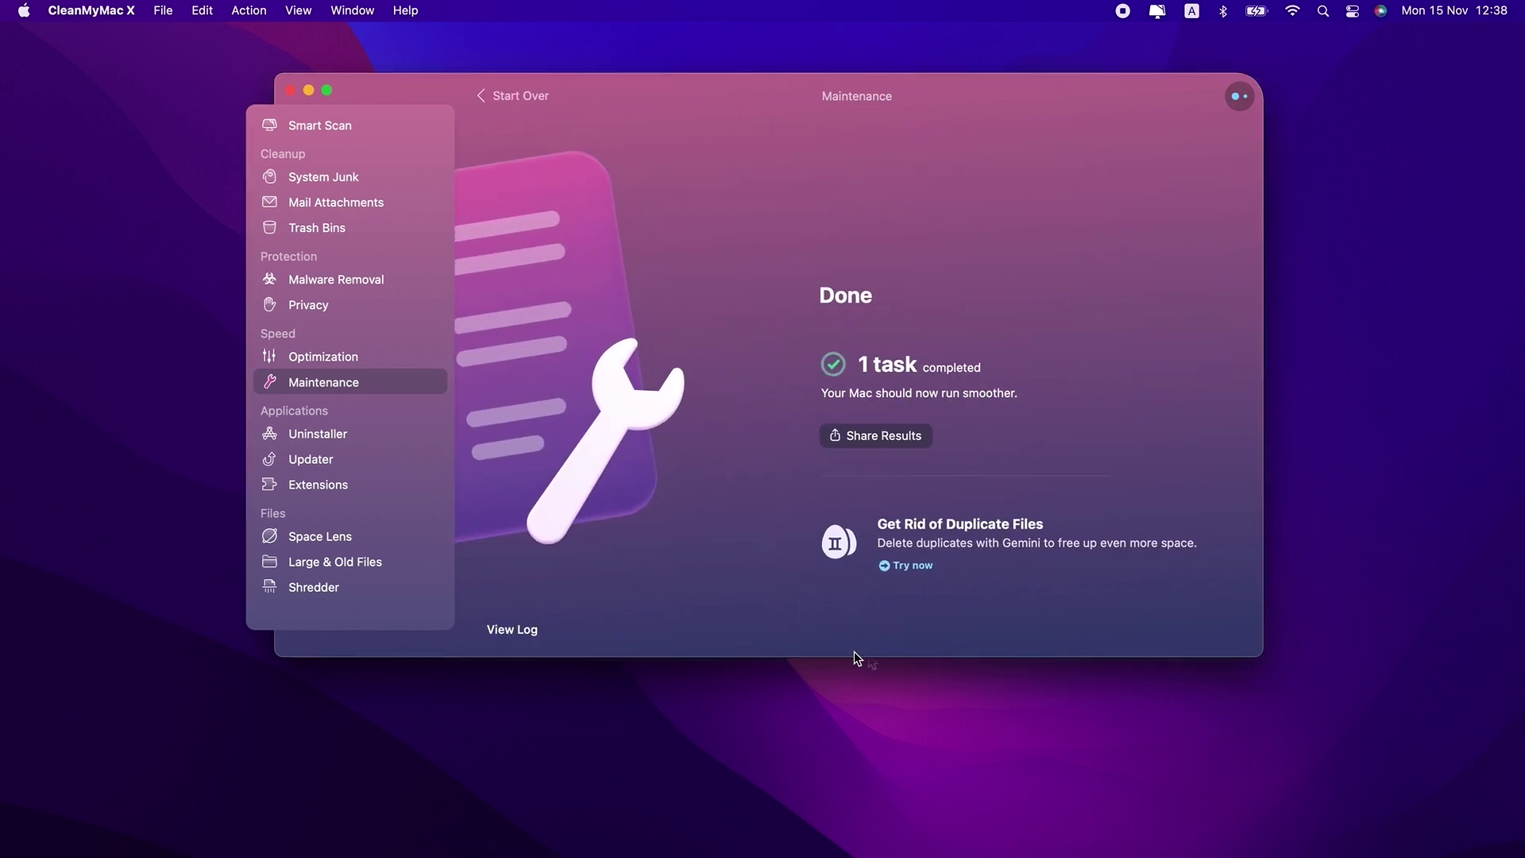
Return to the maintenance task list, review the task descriptions through Time Machine Snapshot Thinning, and close the window
left_click(513, 99)
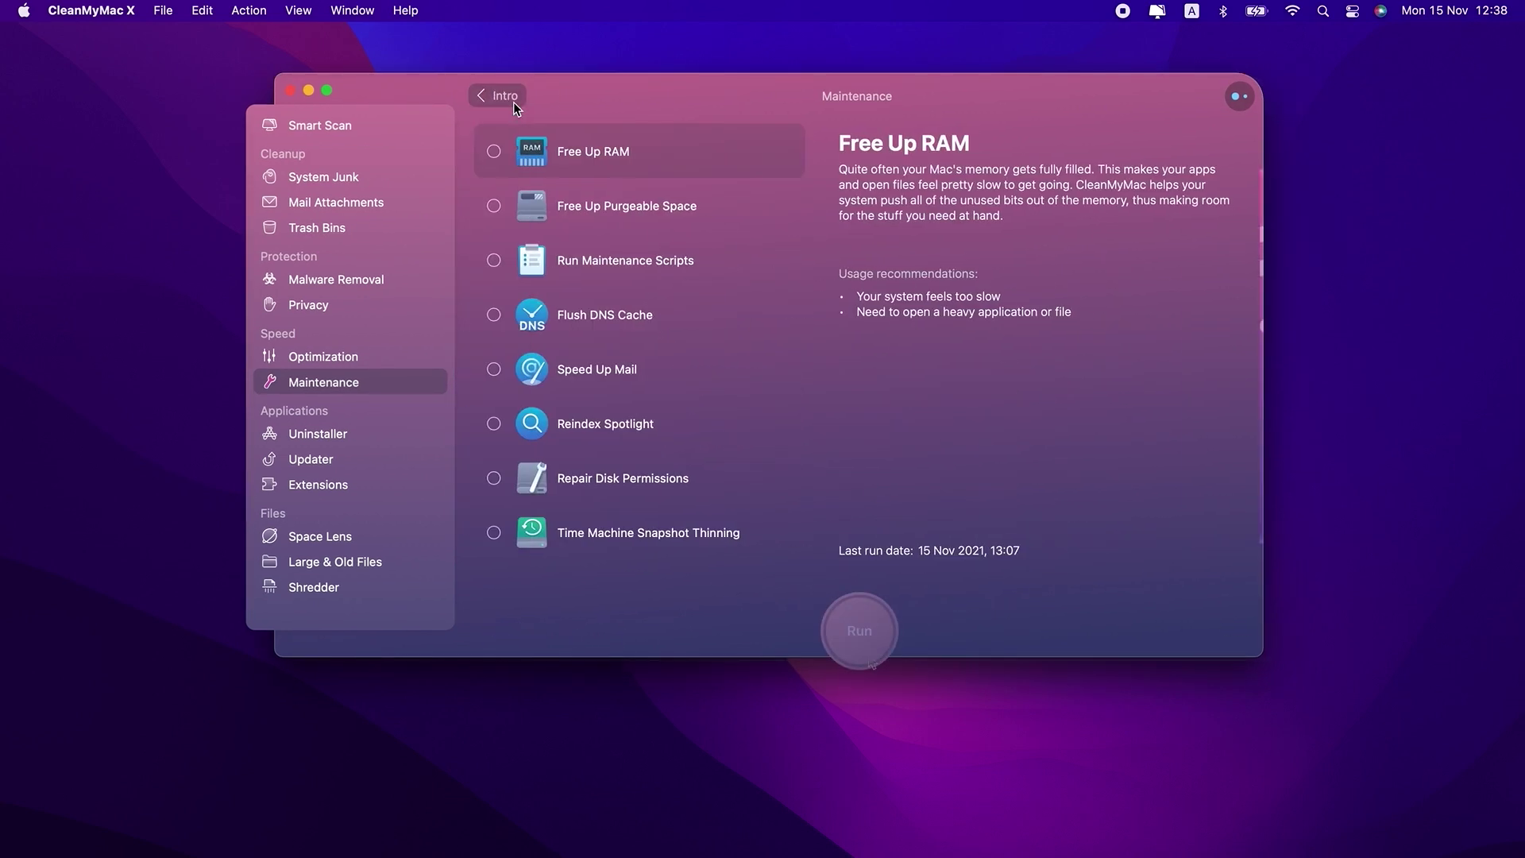
left_click(736, 212)
left_click(735, 252)
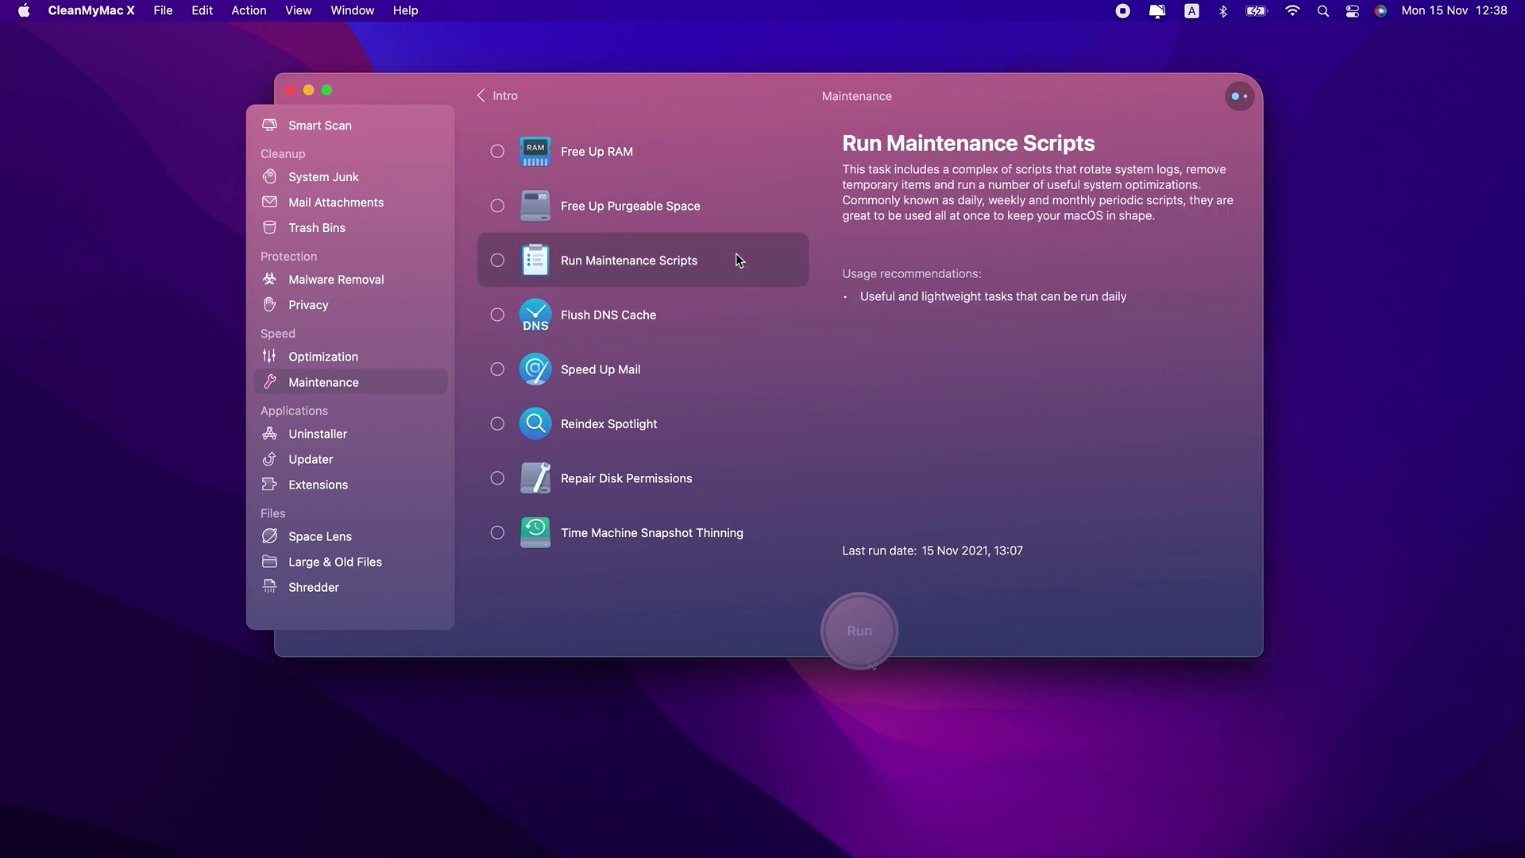
left_click(743, 320)
left_click(742, 374)
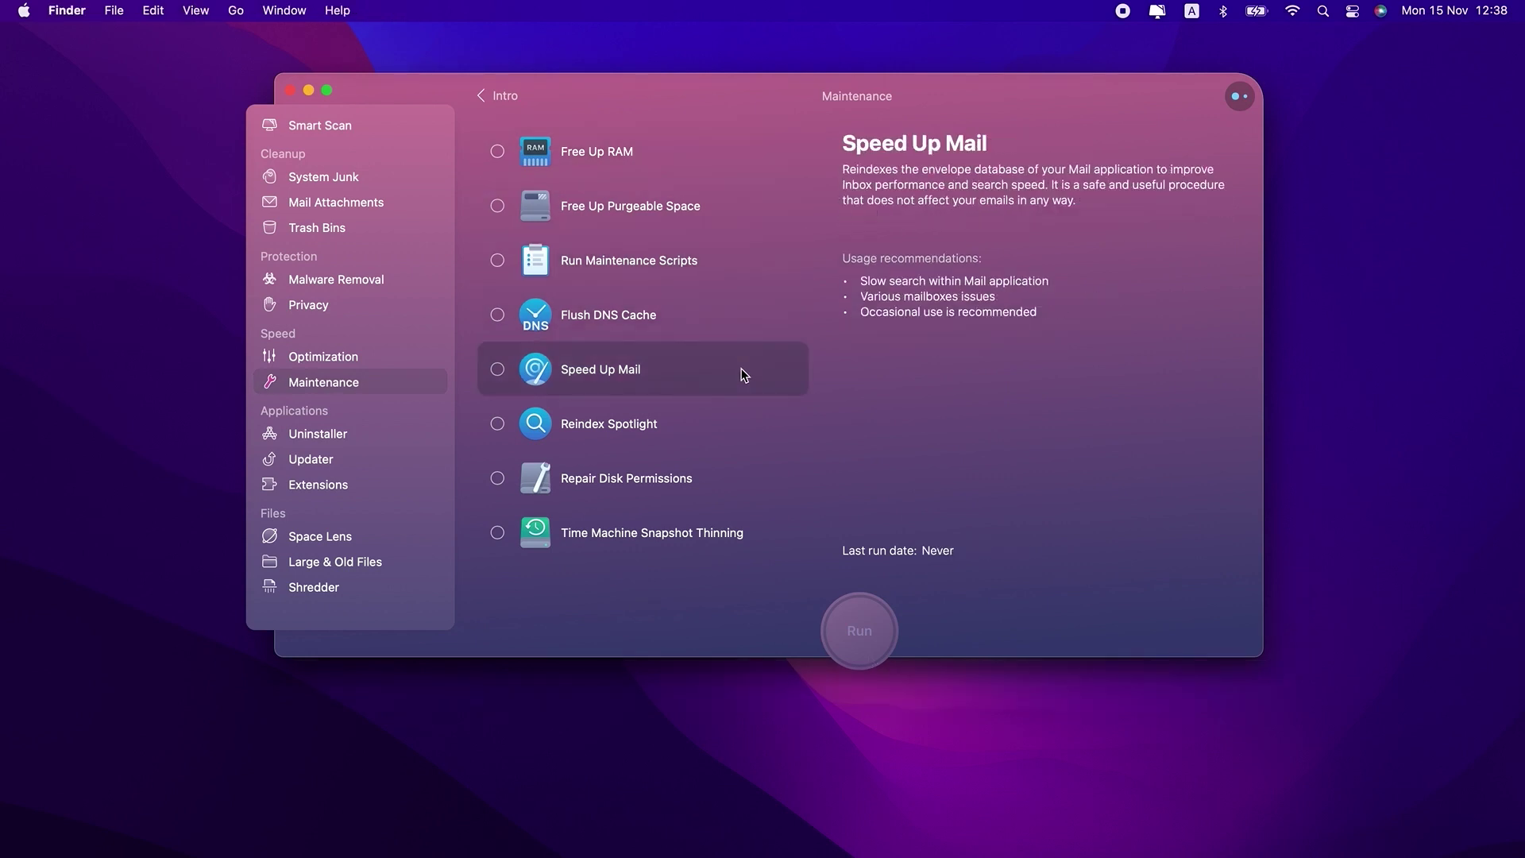
left_click(752, 423)
left_click(763, 489)
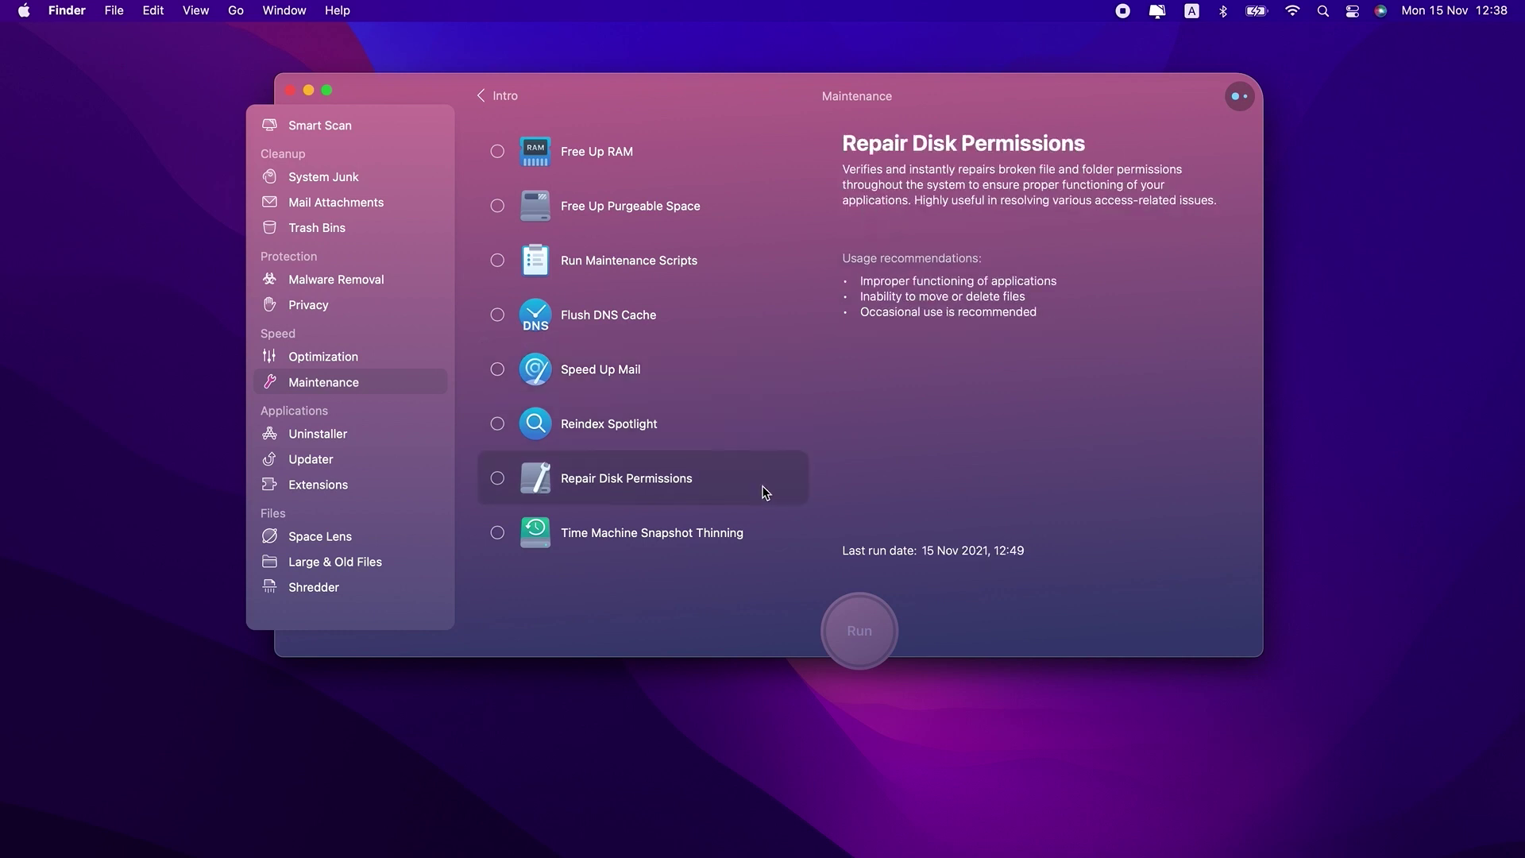
left_click(771, 545)
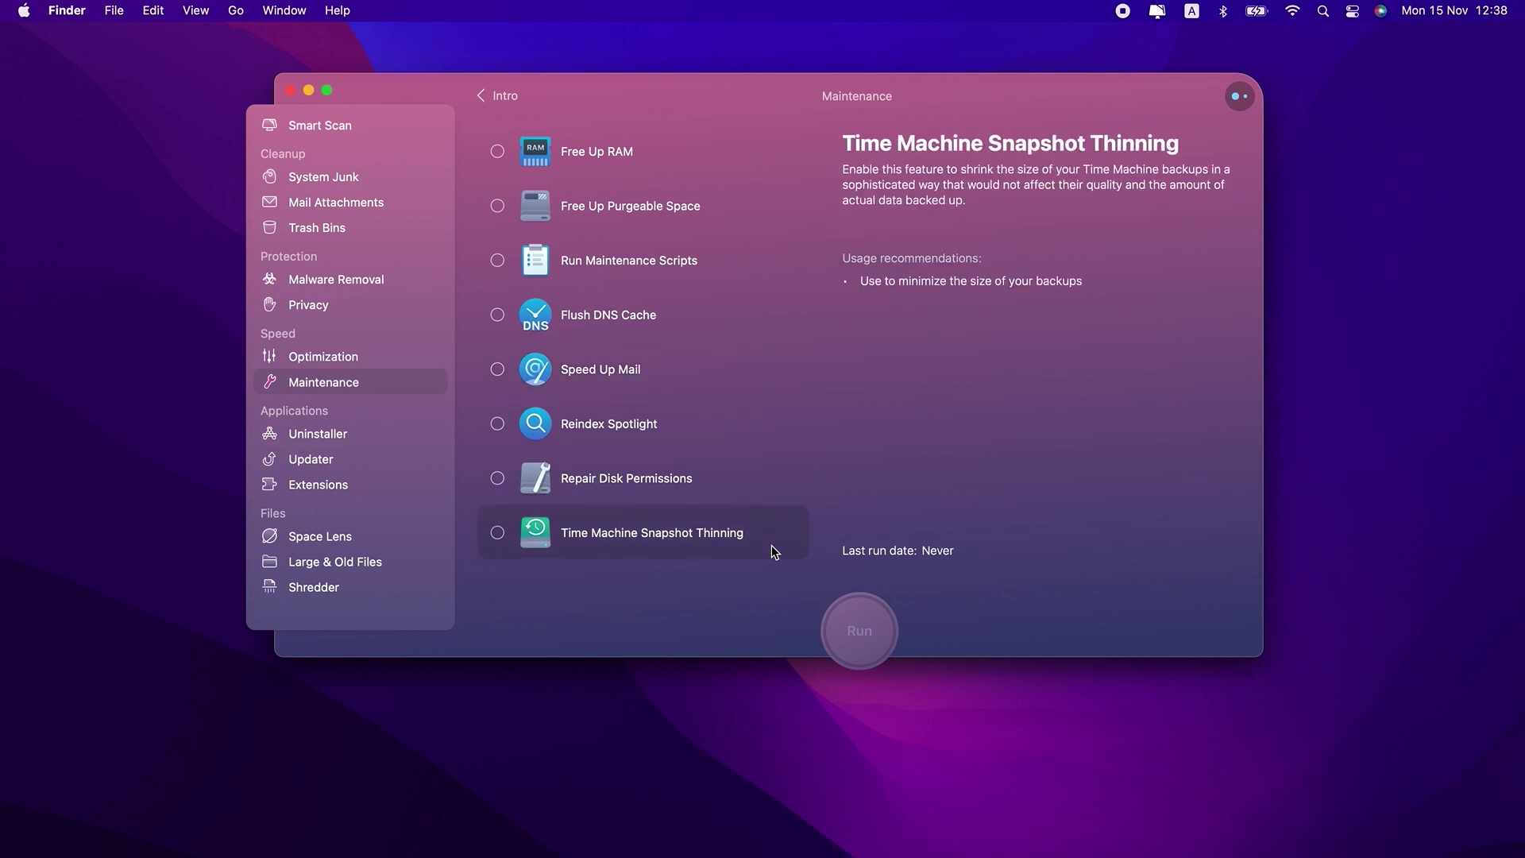
left_click(290, 85)
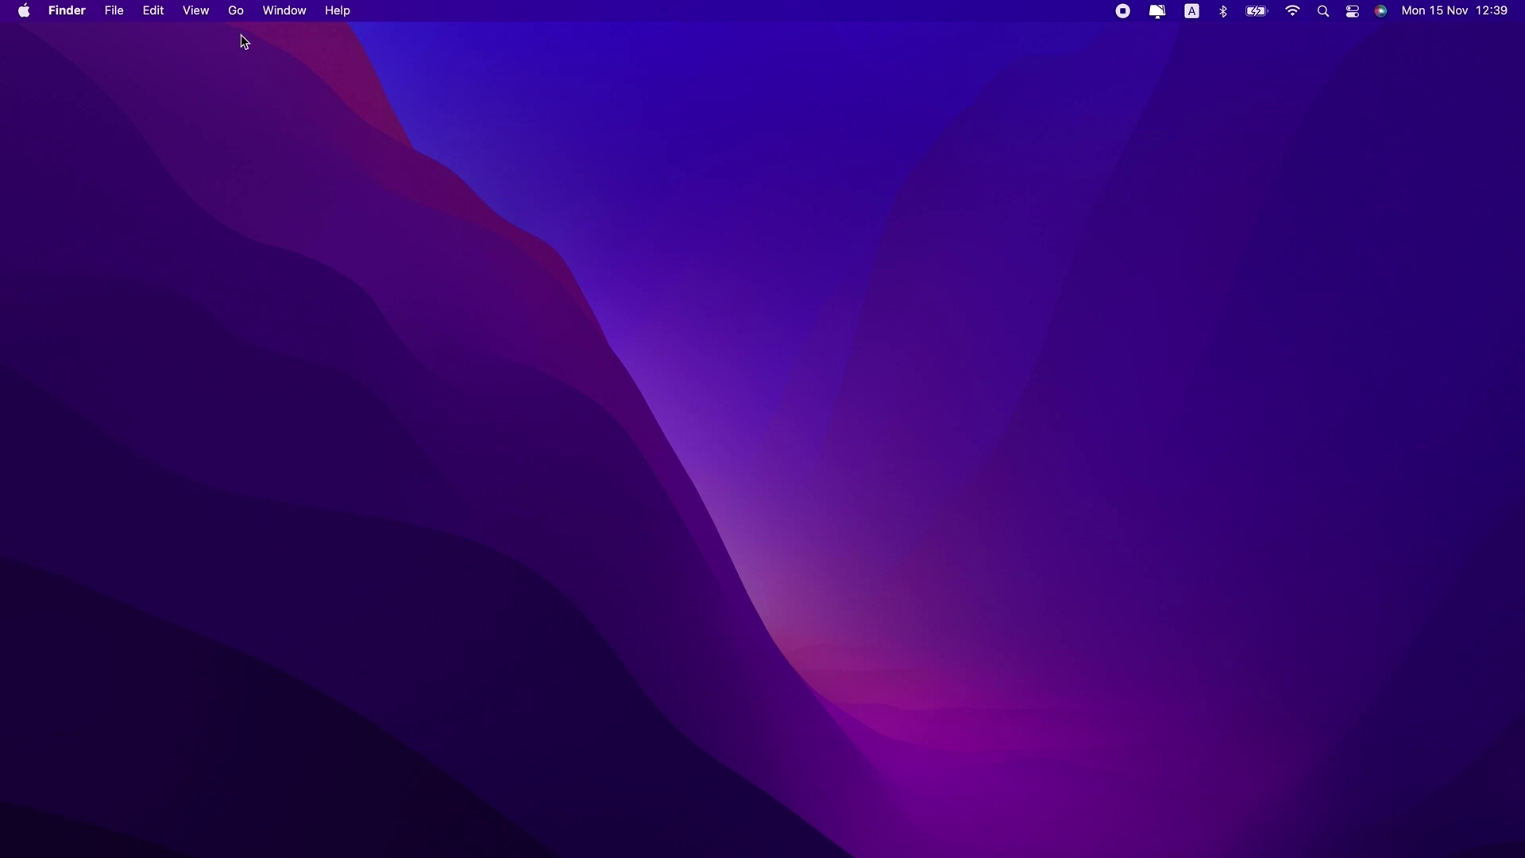
Switch to Finder and launch Terminal from the Utilities folder
left_click(235, 11)
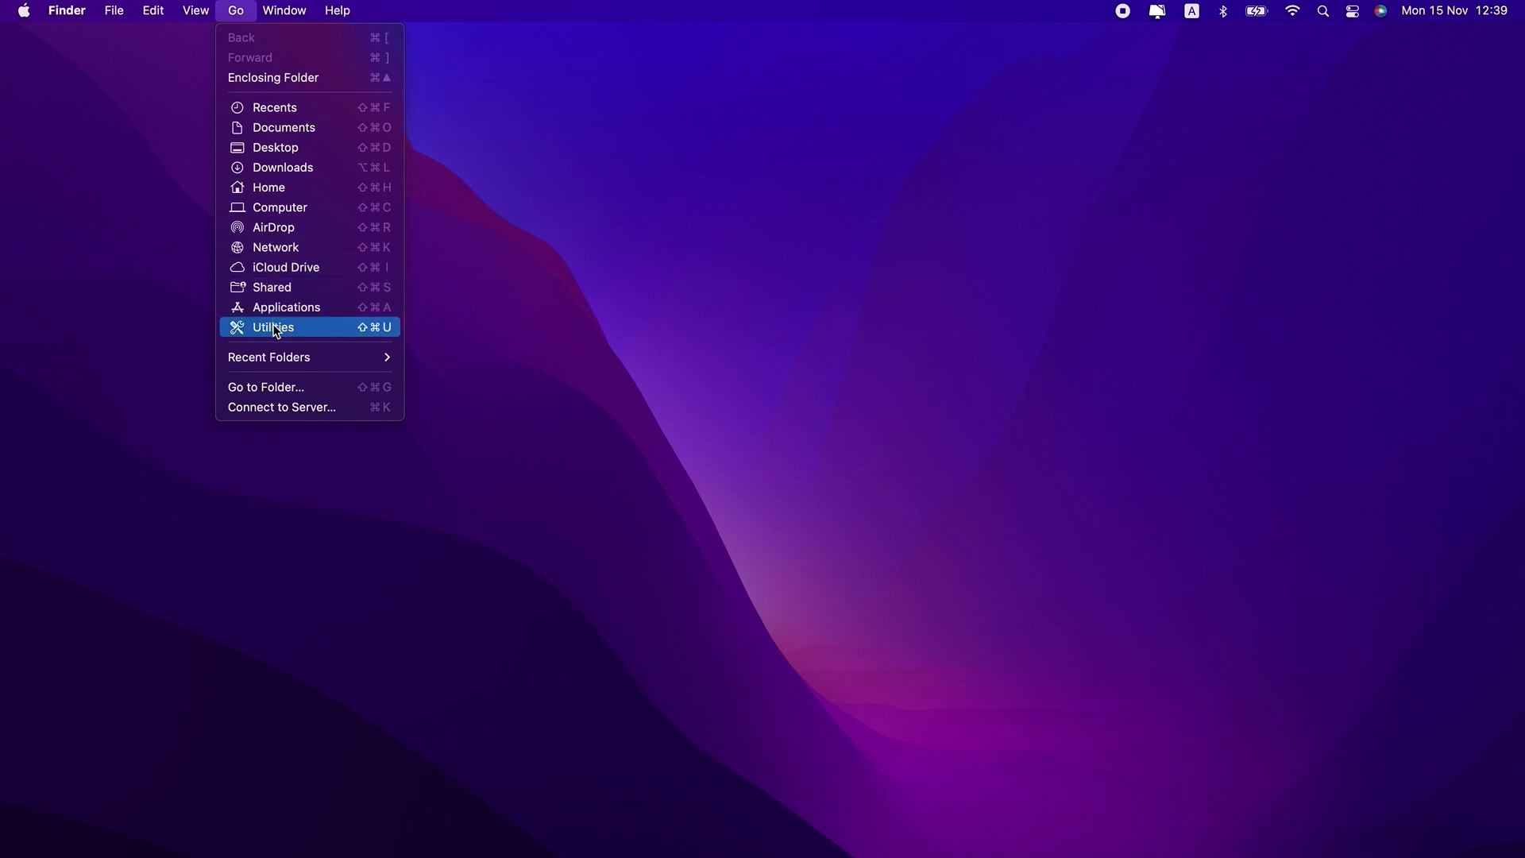
left_click(337, 332)
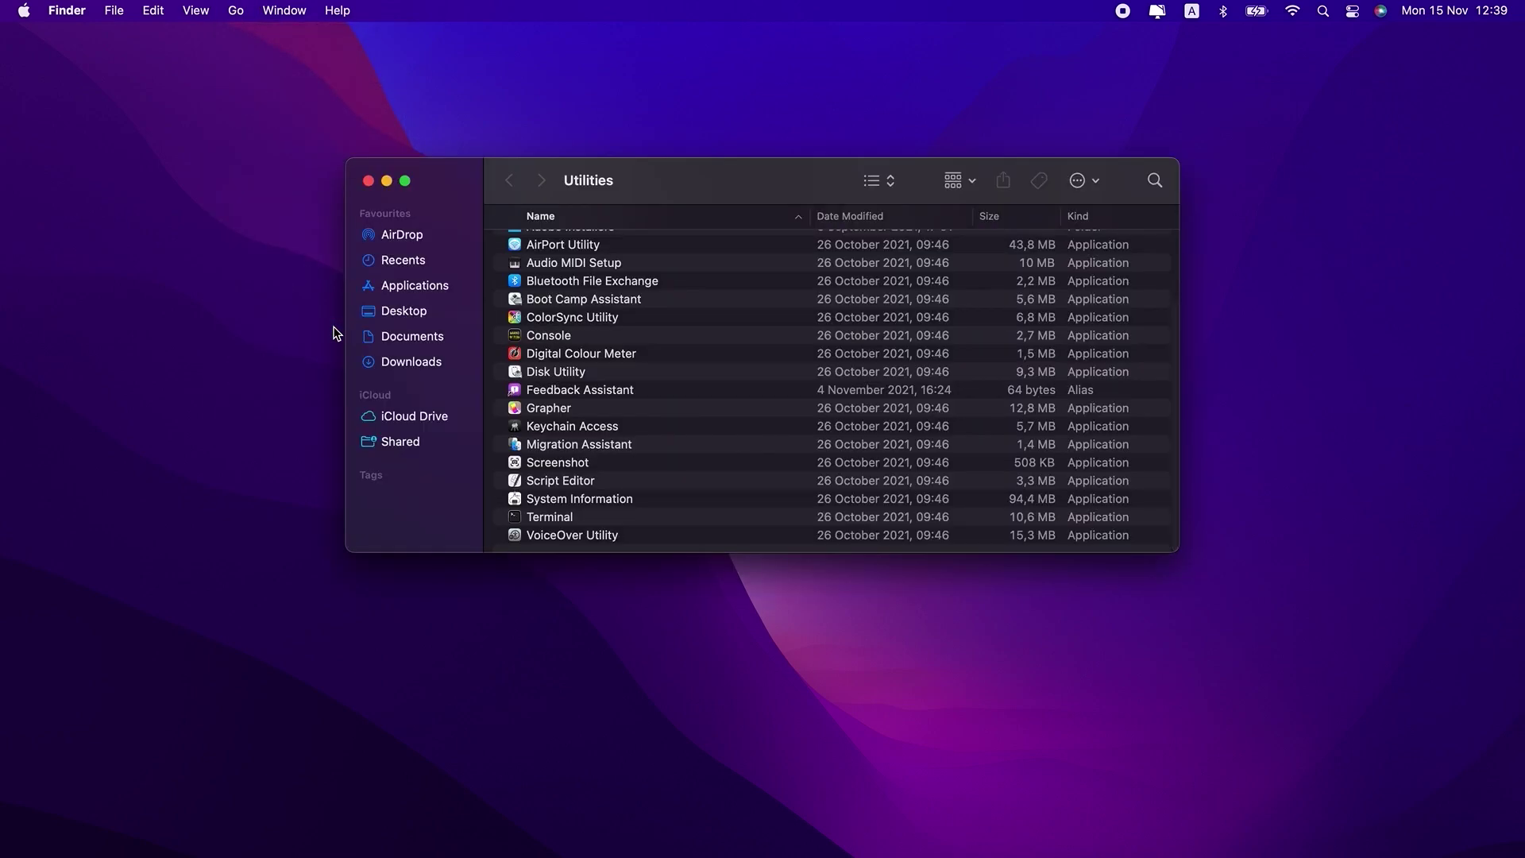
double_click(598, 517)
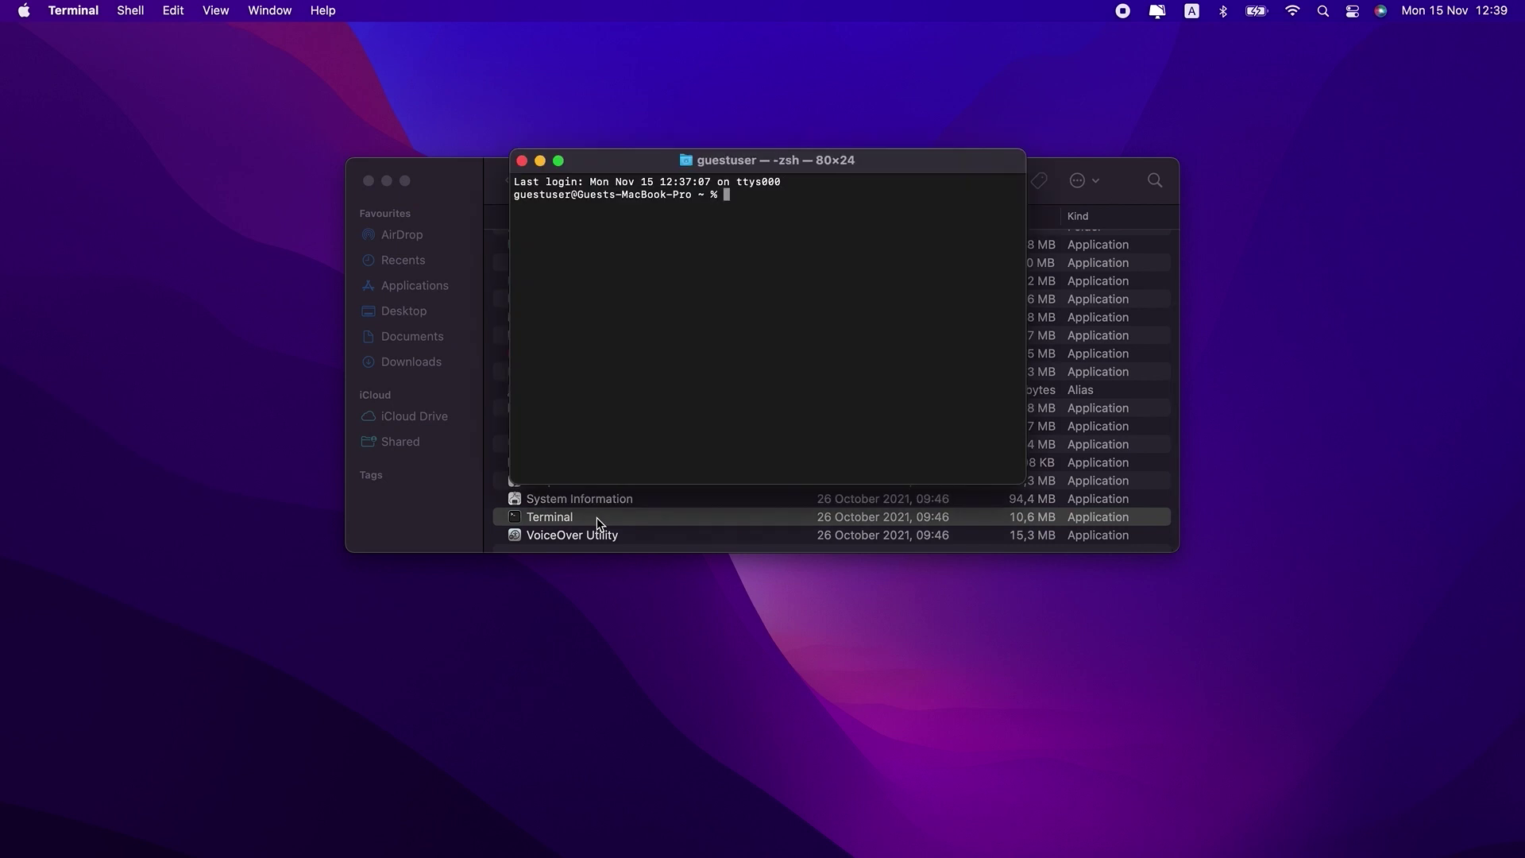
Run "sudo dscacheutil -flushcache; sudo killall -HUP mDNSResponder" with the administrator password, and close the Terminal and Utilities windows
type("sudo dscacheutil -flushcache; sudo killall -HUP mDNSResponder")
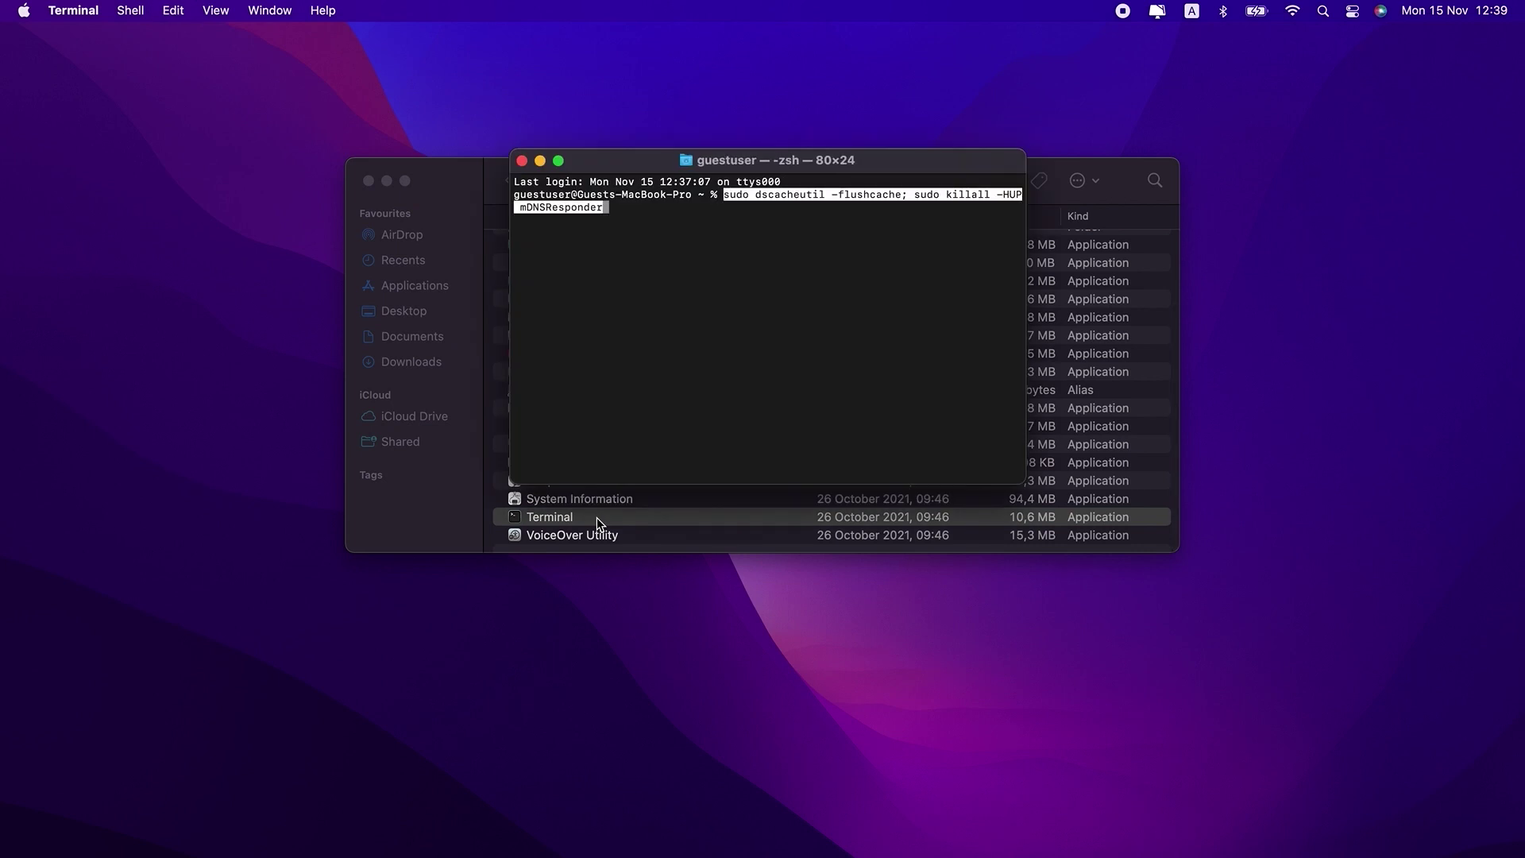
key("Return")
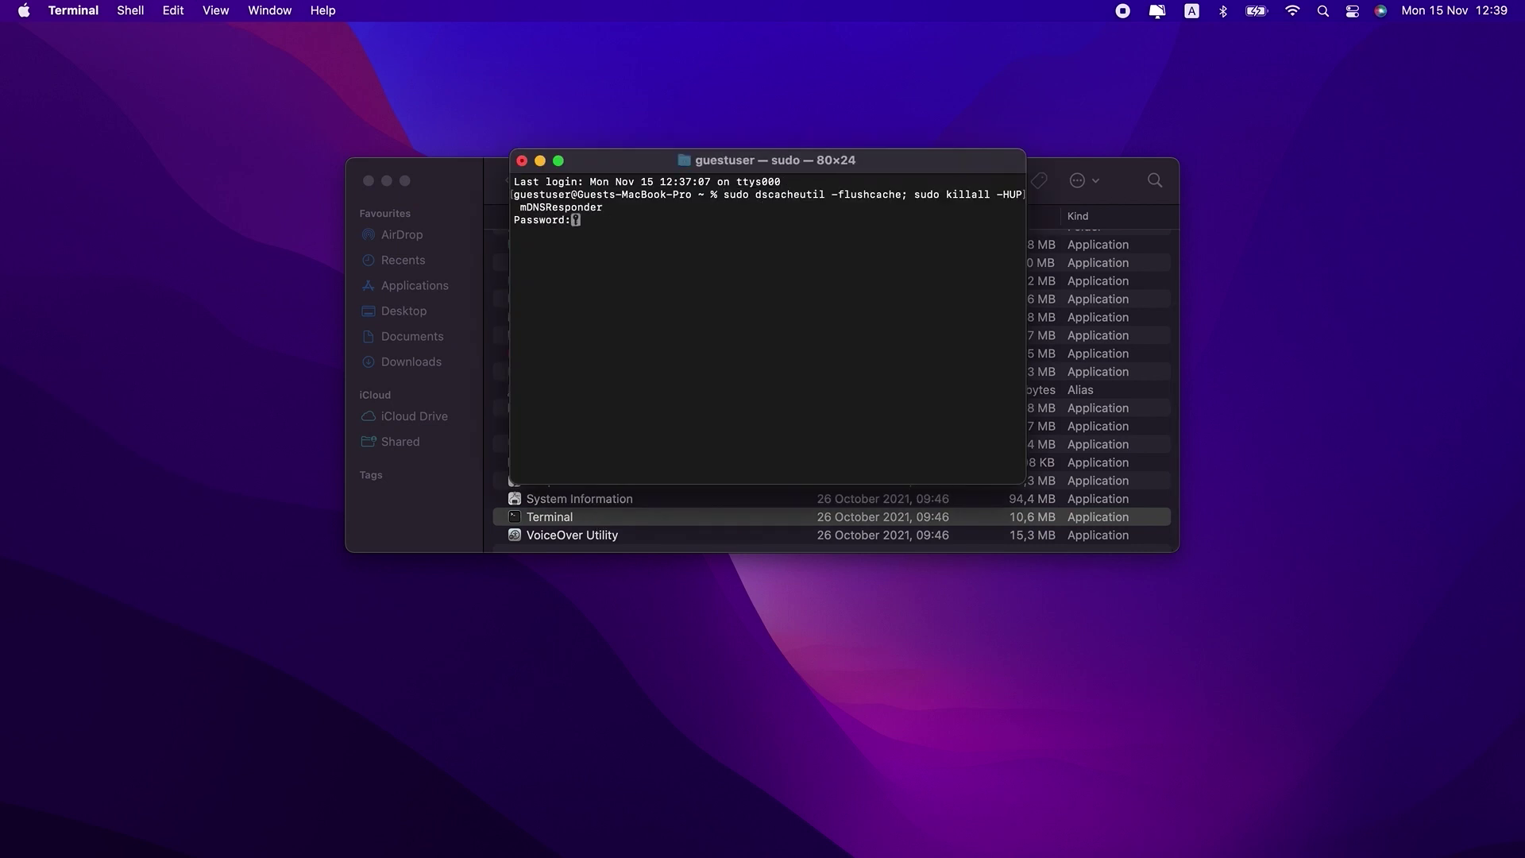
key("Return")
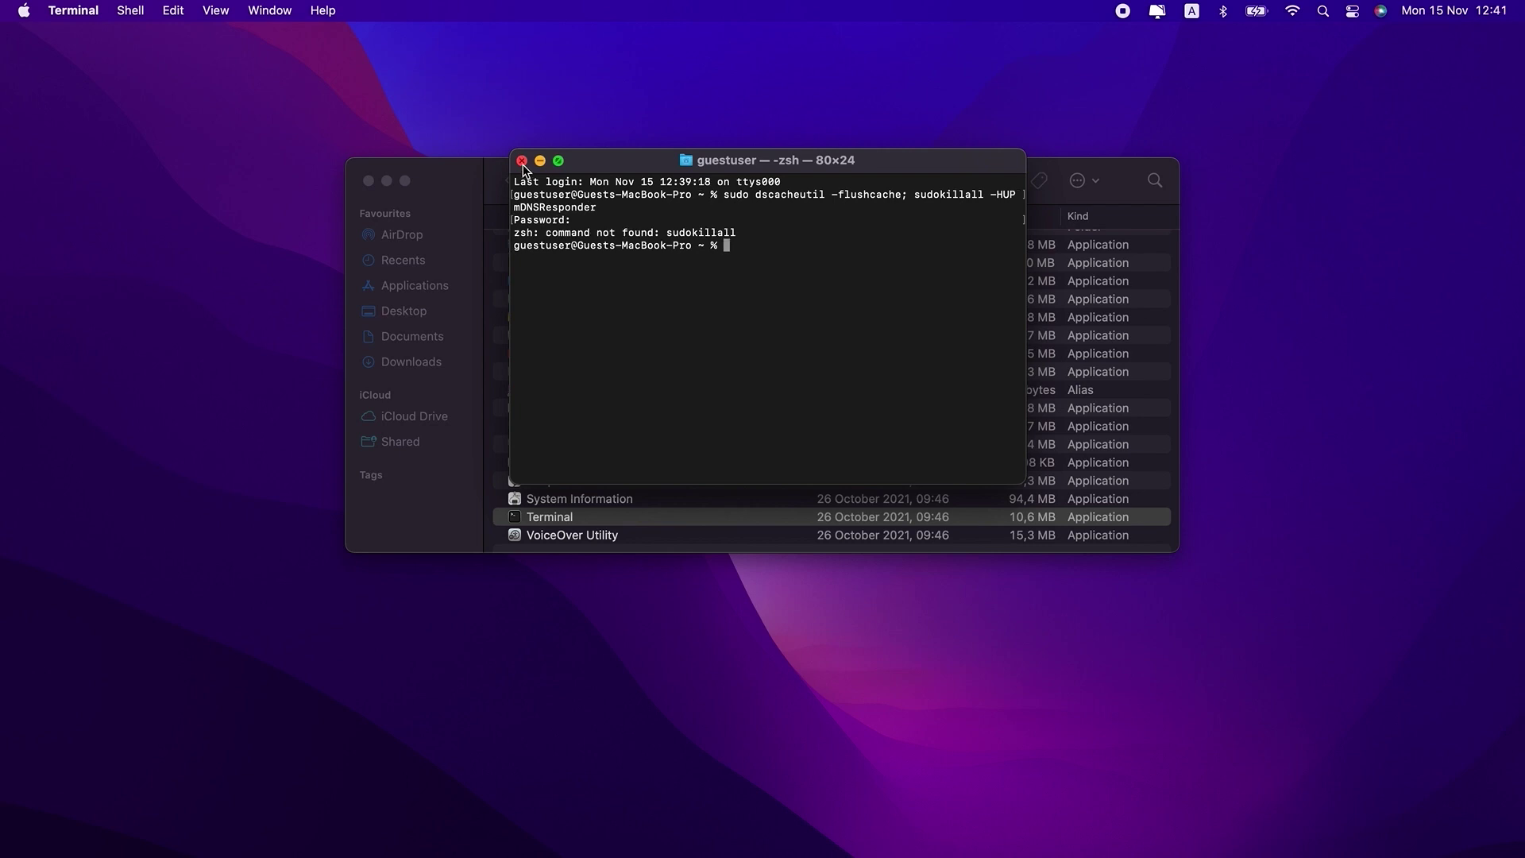
left_click(522, 160)
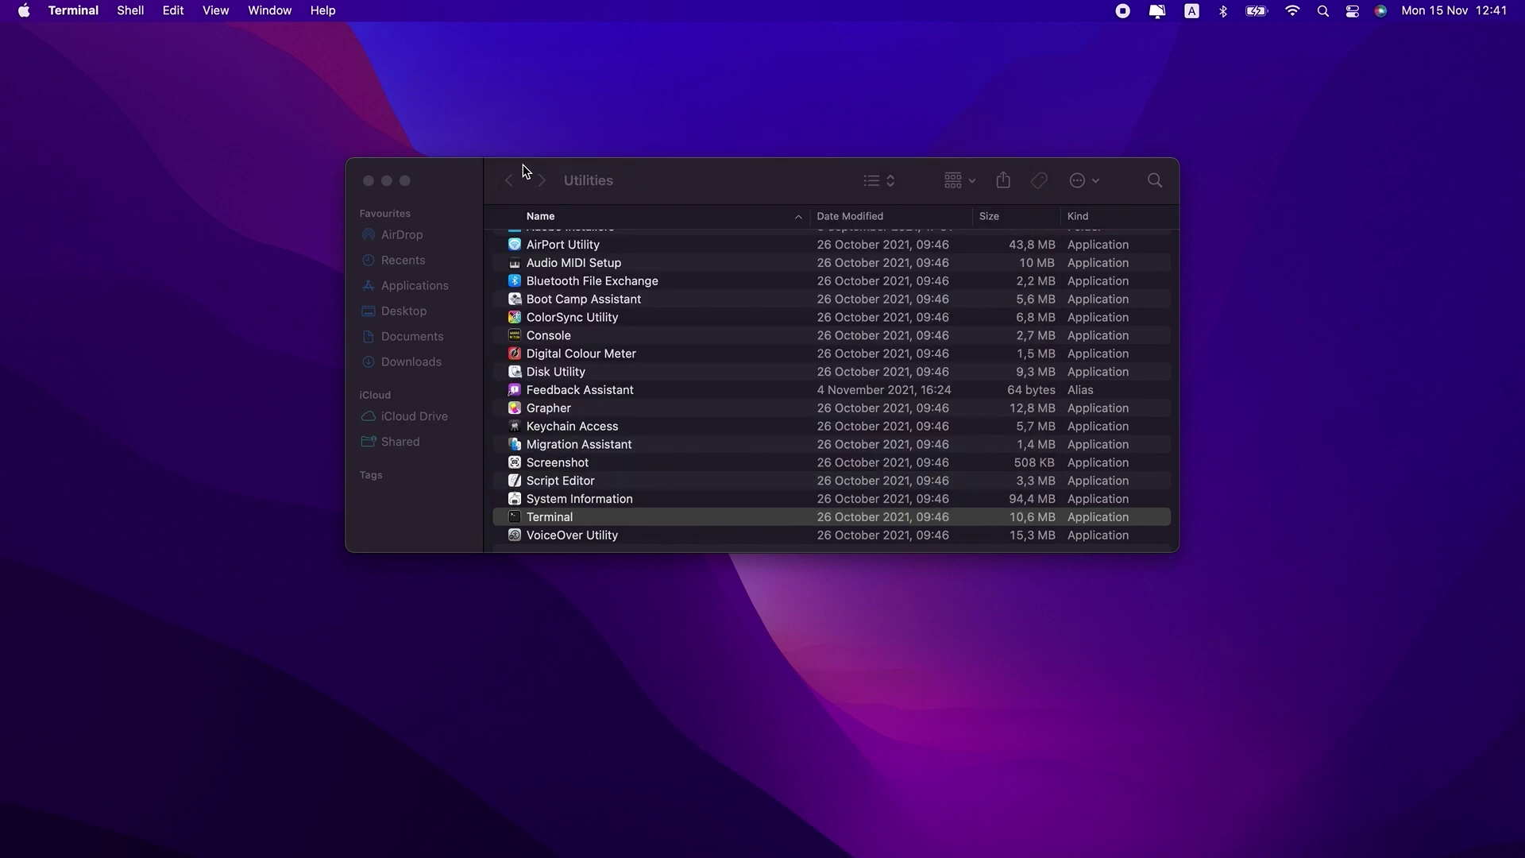
left_click(368, 181)
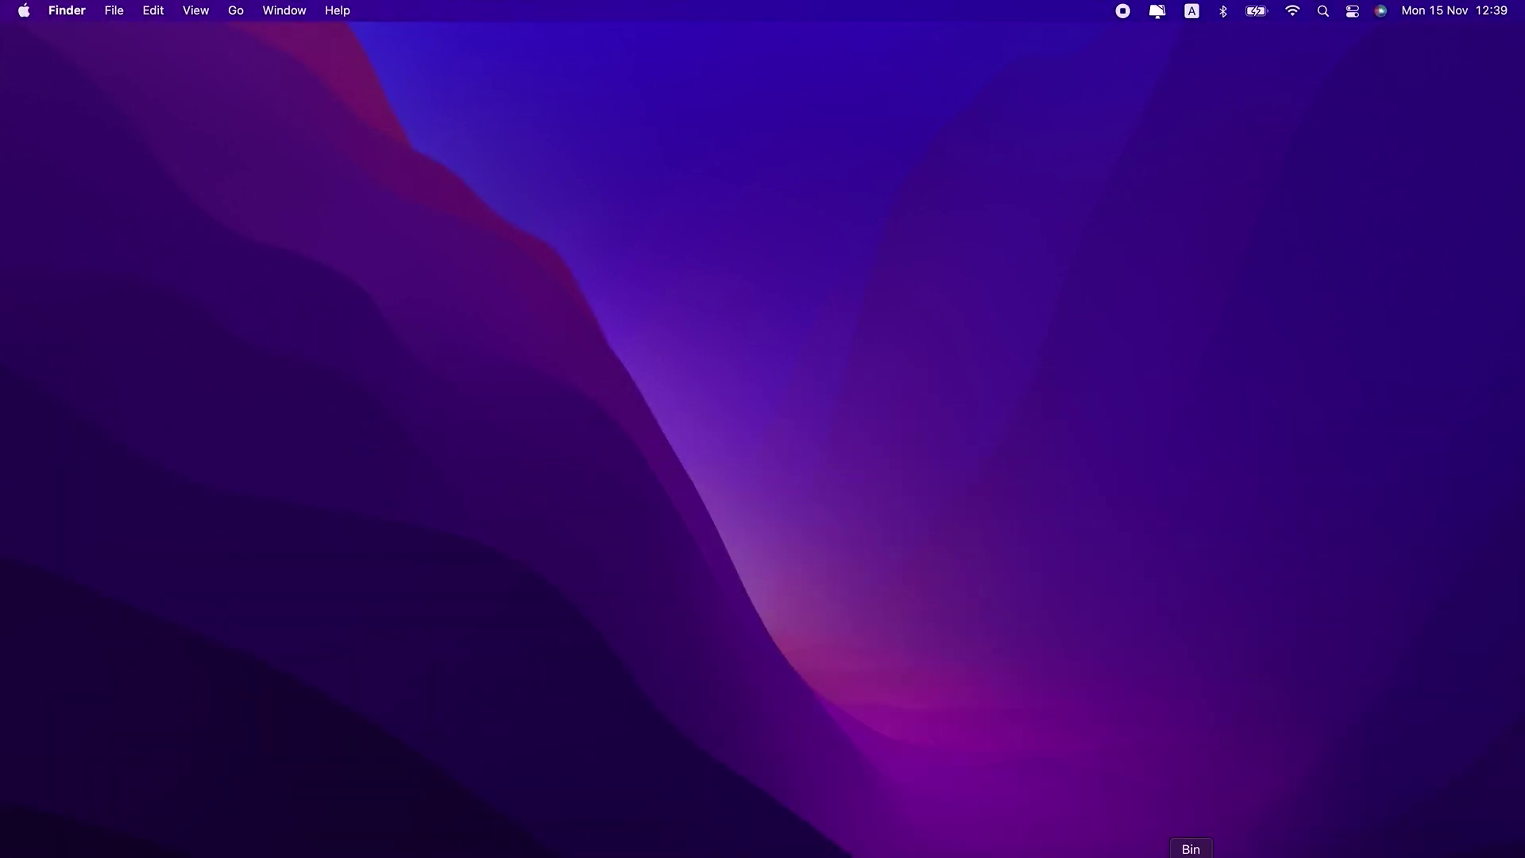
Reopen the Utilities folder in Finder and start Terminal again
left_click(236, 11)
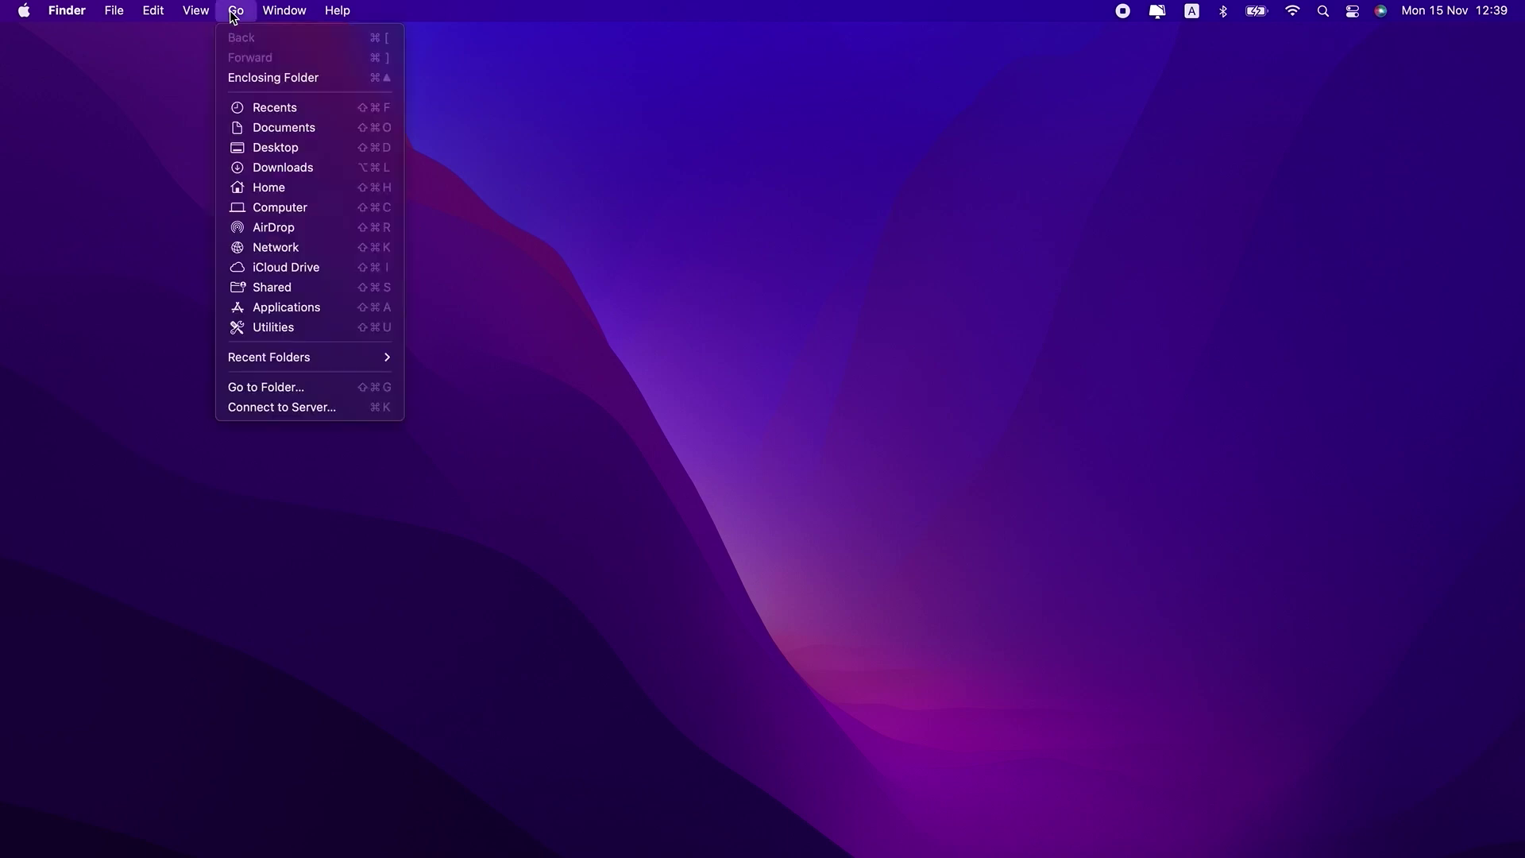
left_click(329, 329)
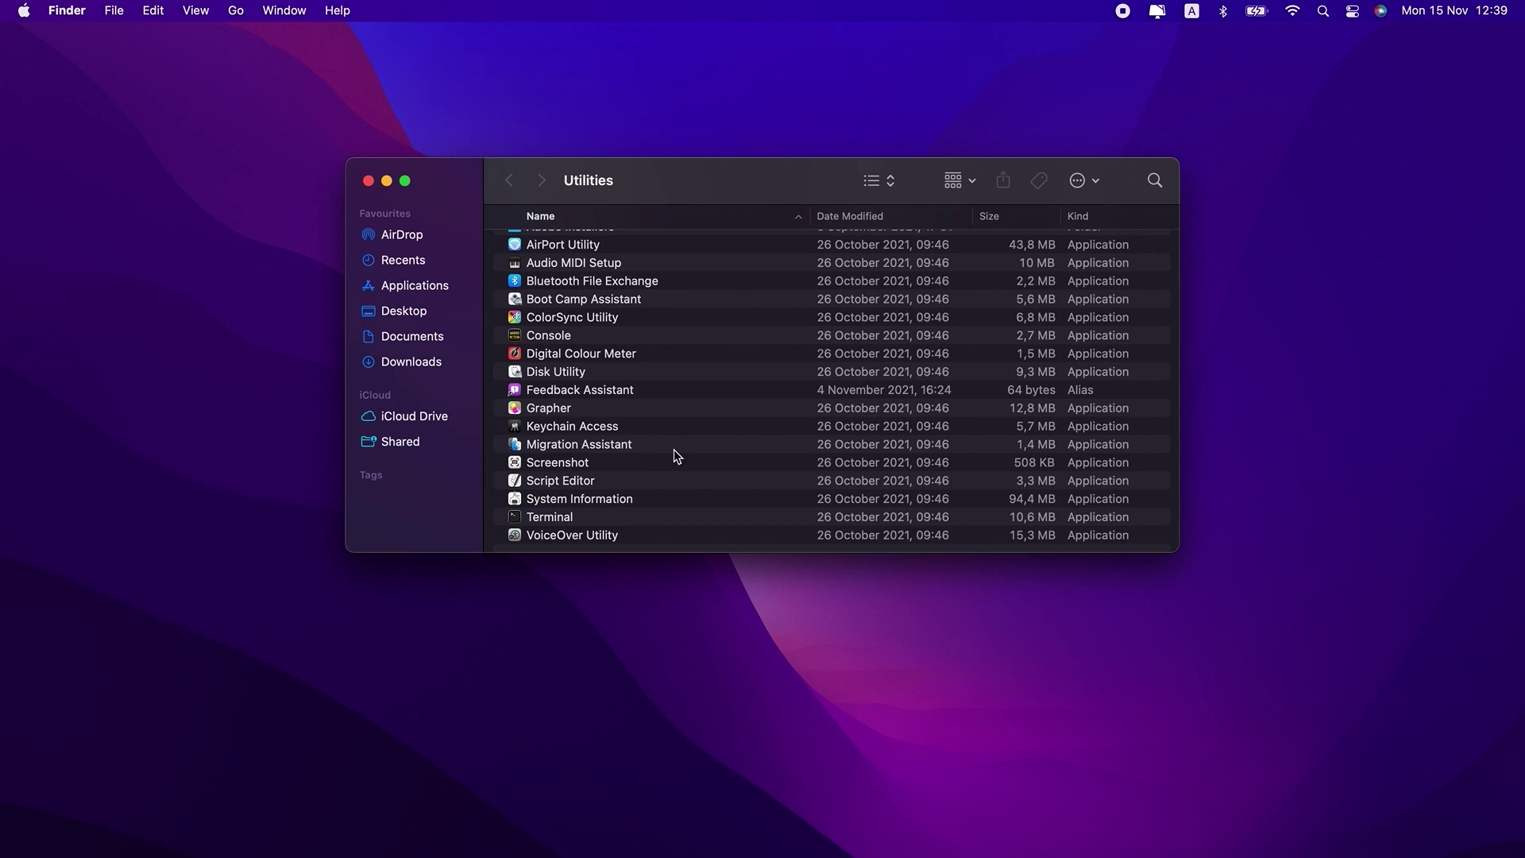
scroll(673, 453, "down", 3)
double_click(597, 518)
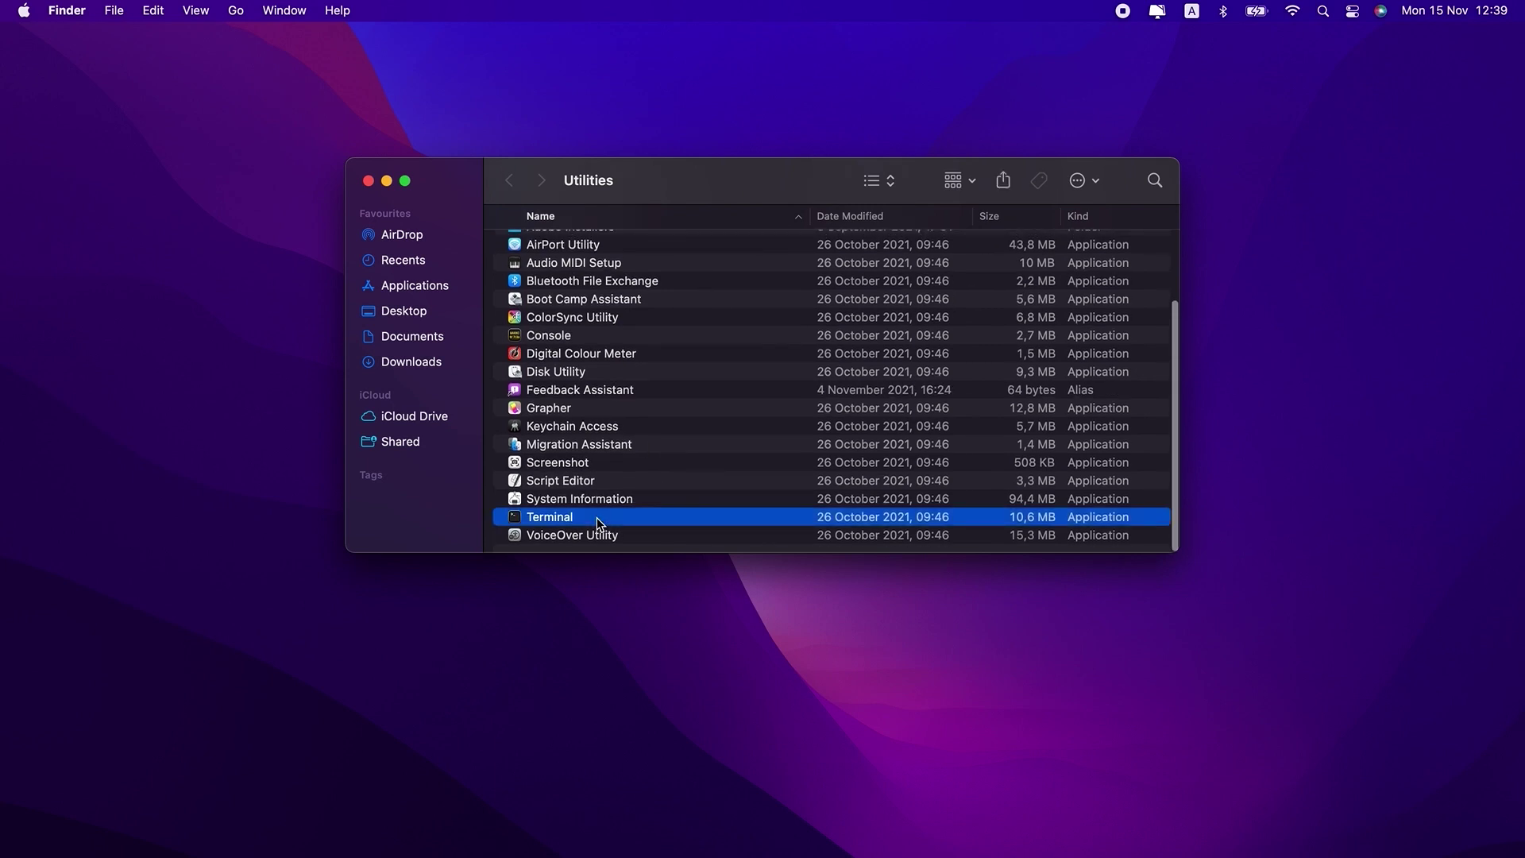